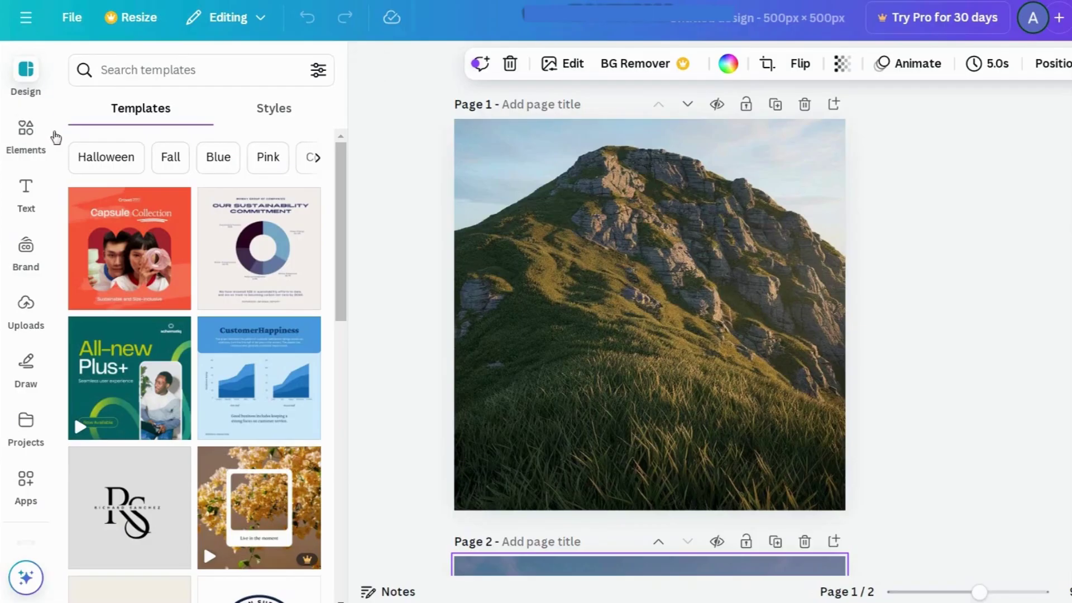
- Search the apps for 'text art' and launch the TextArt app
click(23, 488)
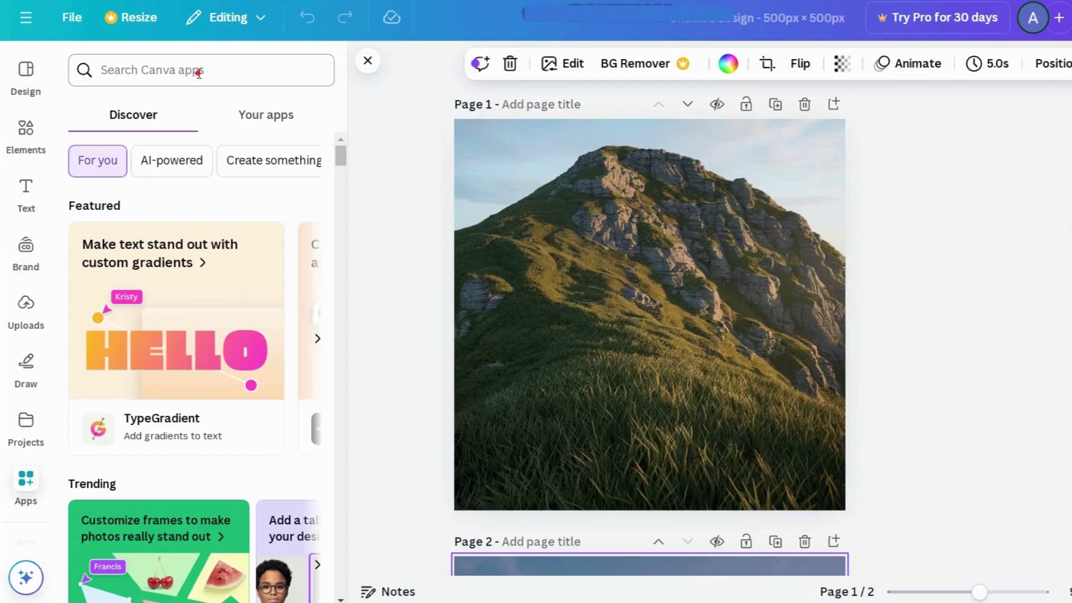
click(199, 71)
text(text art)
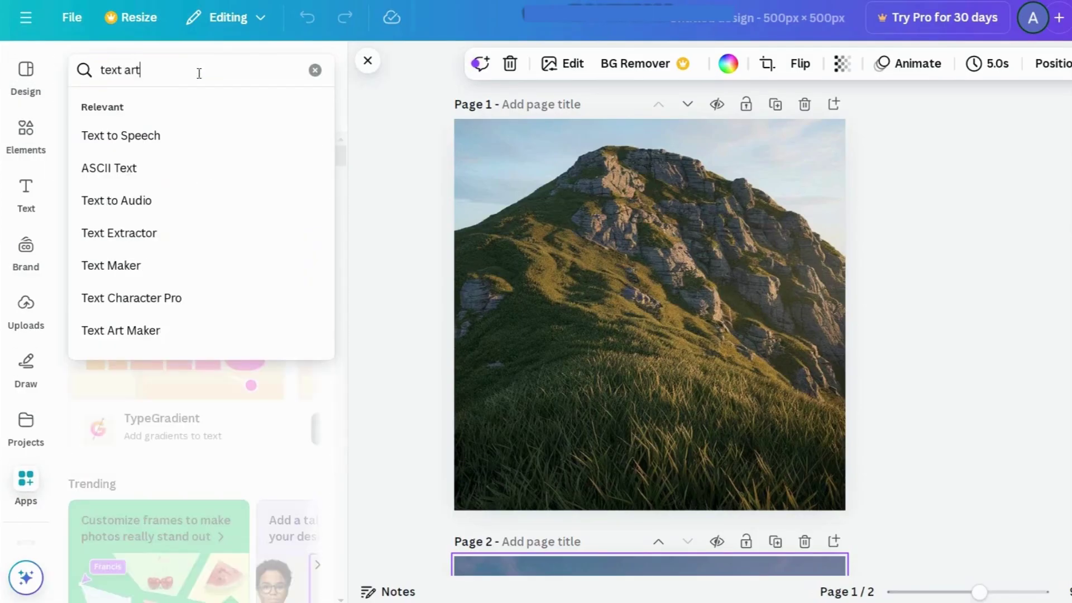
click(149, 136)
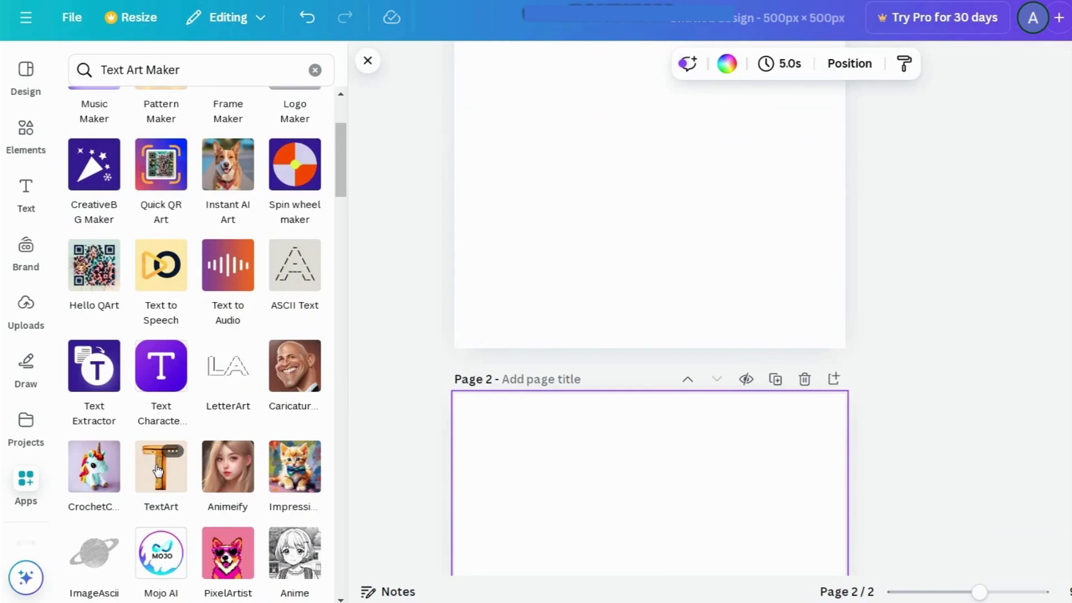
click(159, 471)
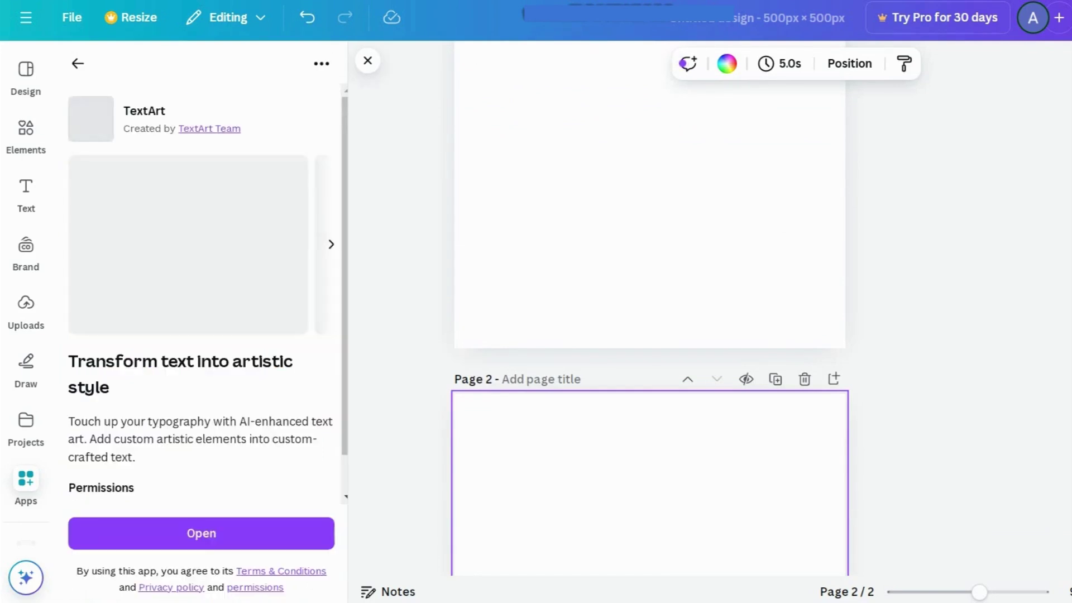
click(159, 535)
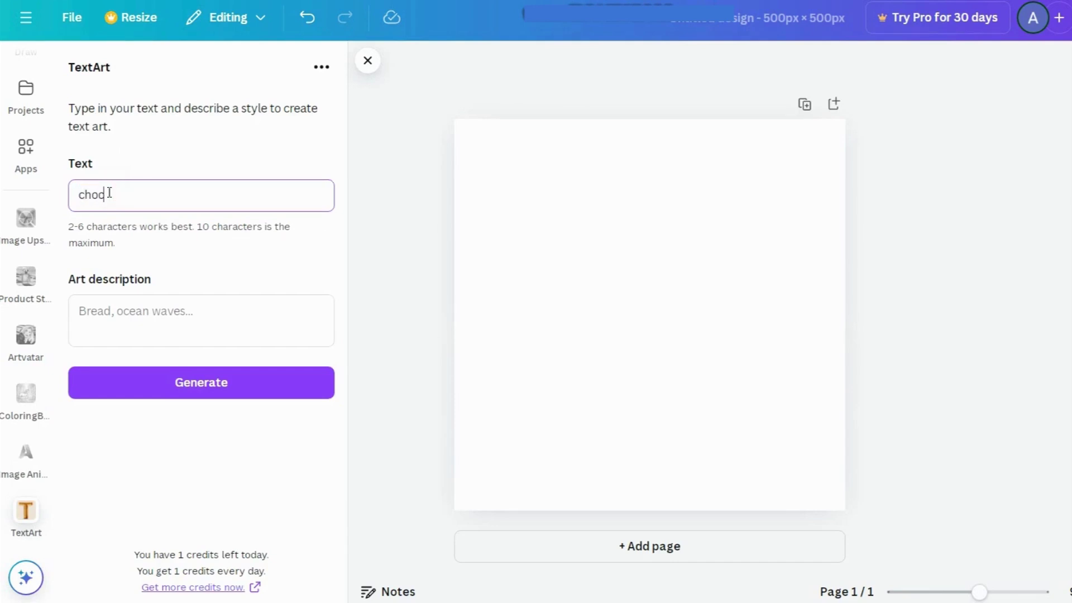
- Describe a Chocolate style and generate the 'chocco' lettering on the page
click(158, 304)
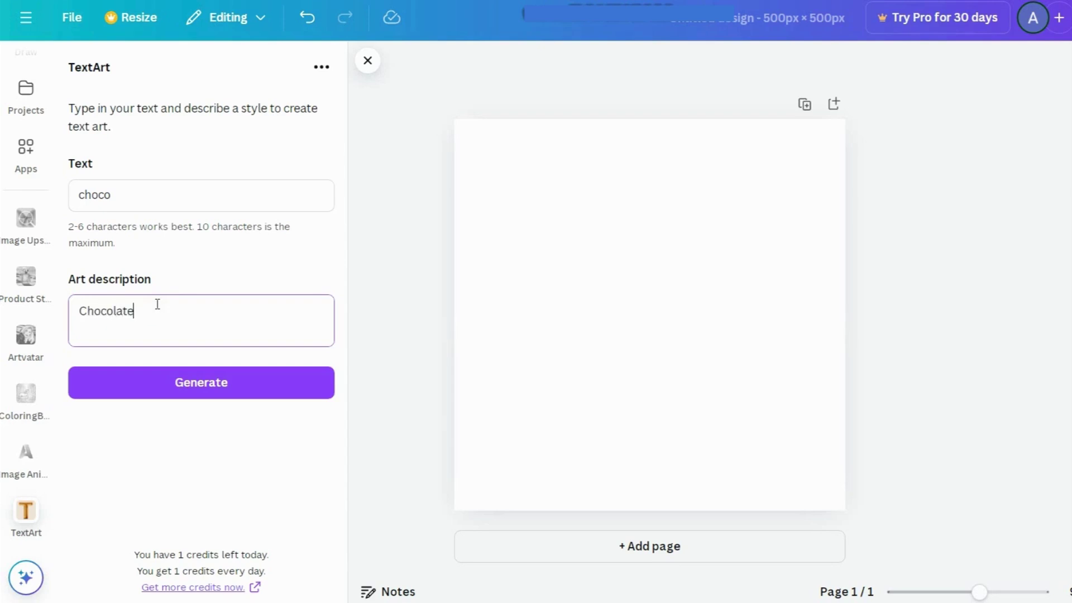
click(201, 392)
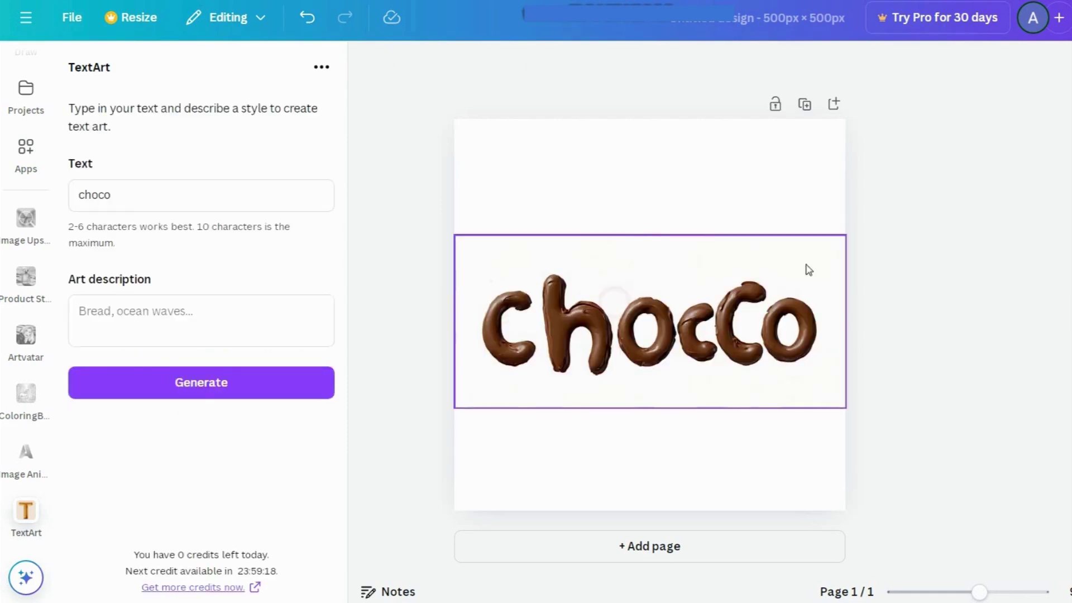
click(808, 269)
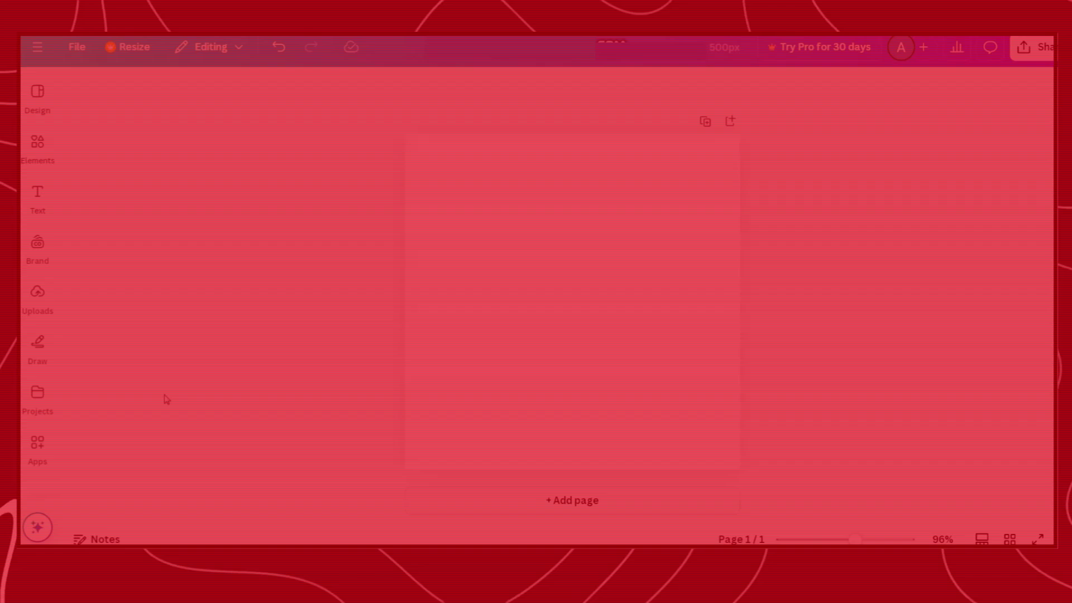
- Search the apps for 'kebab' and launch the KebabLetters app
click(37, 443)
click(177, 96)
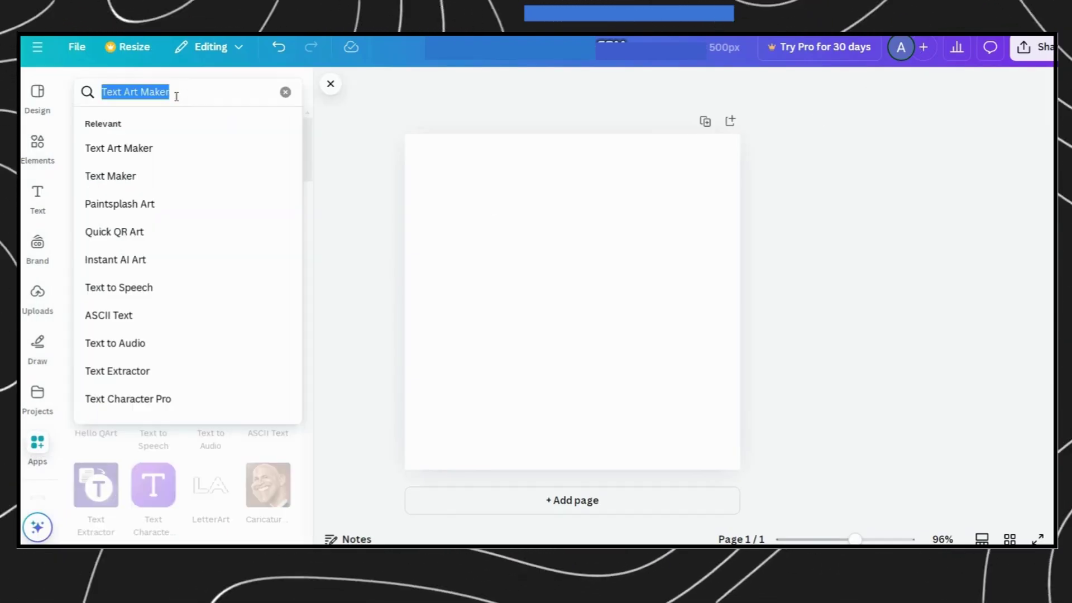
text(kebab)
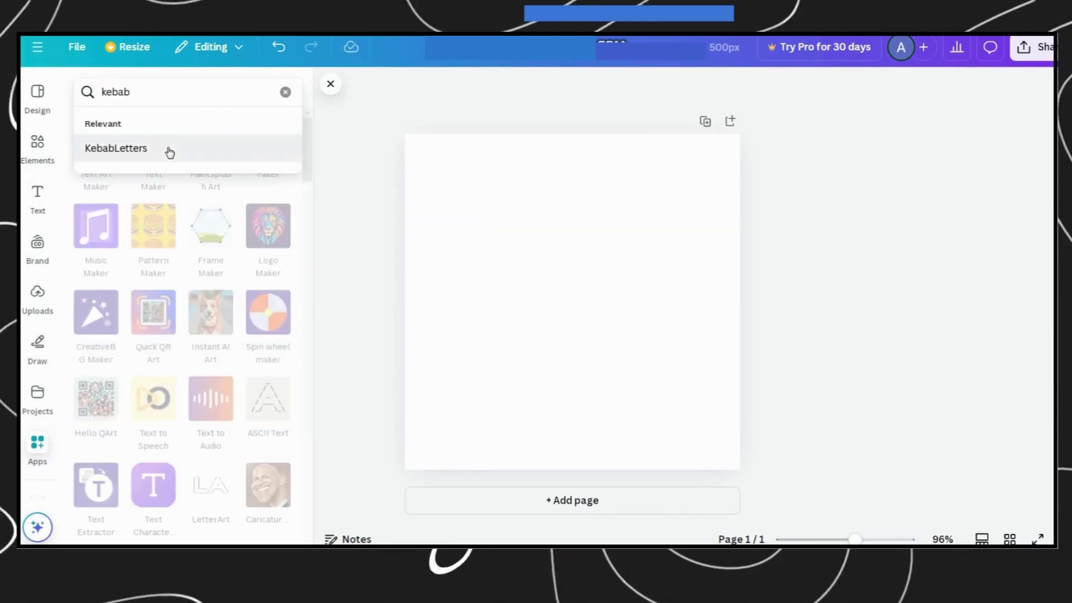
click(169, 153)
click(97, 138)
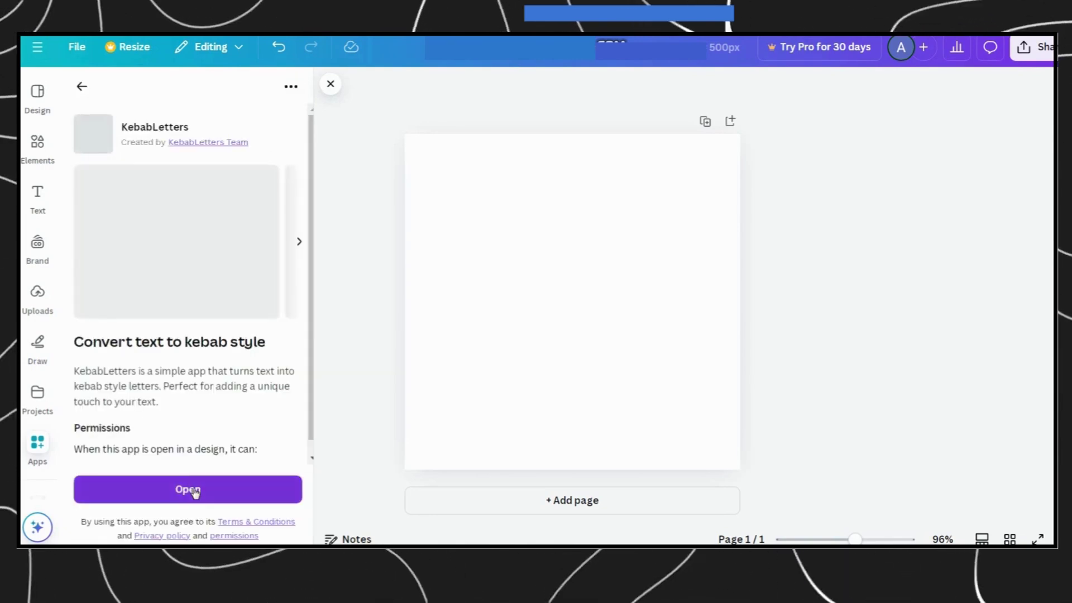
click(188, 490)
- Generate kebab-style lettering for the word 'Burger' and deselect it
click(119, 196)
text(B)
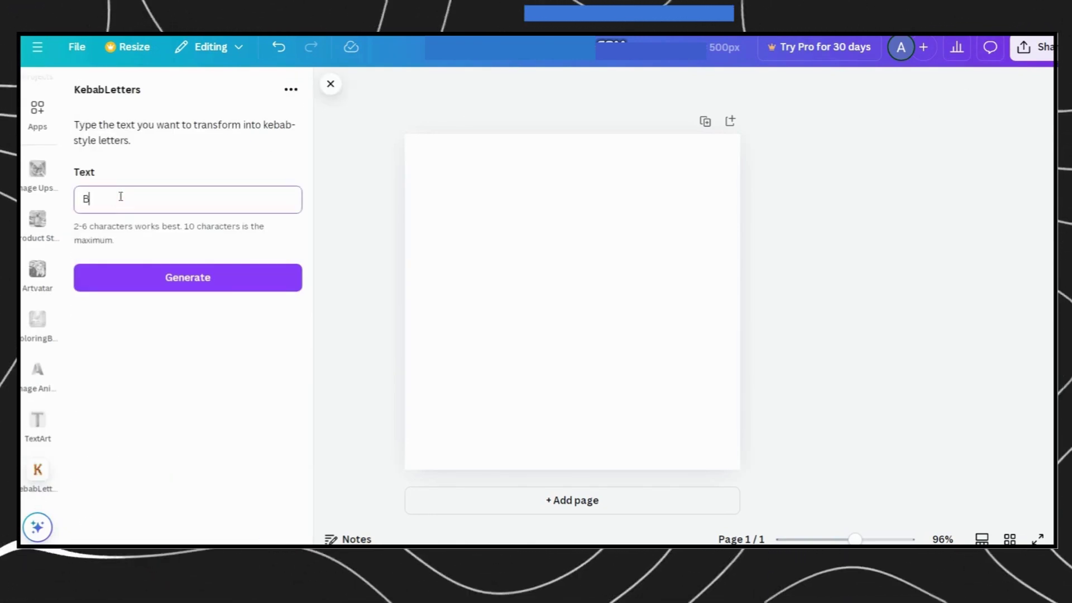
text(urger)
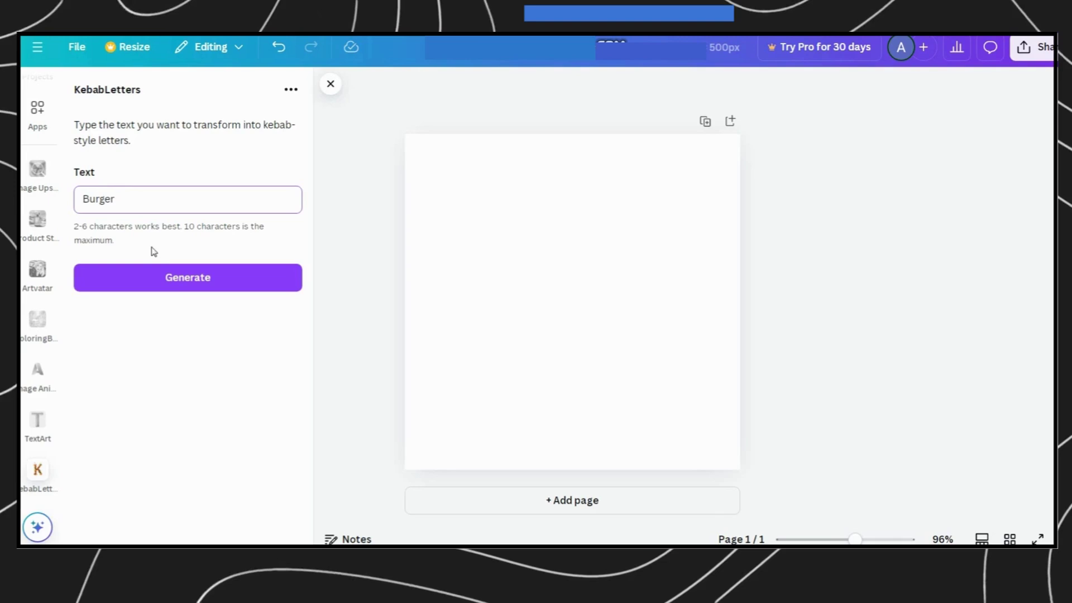
click(180, 284)
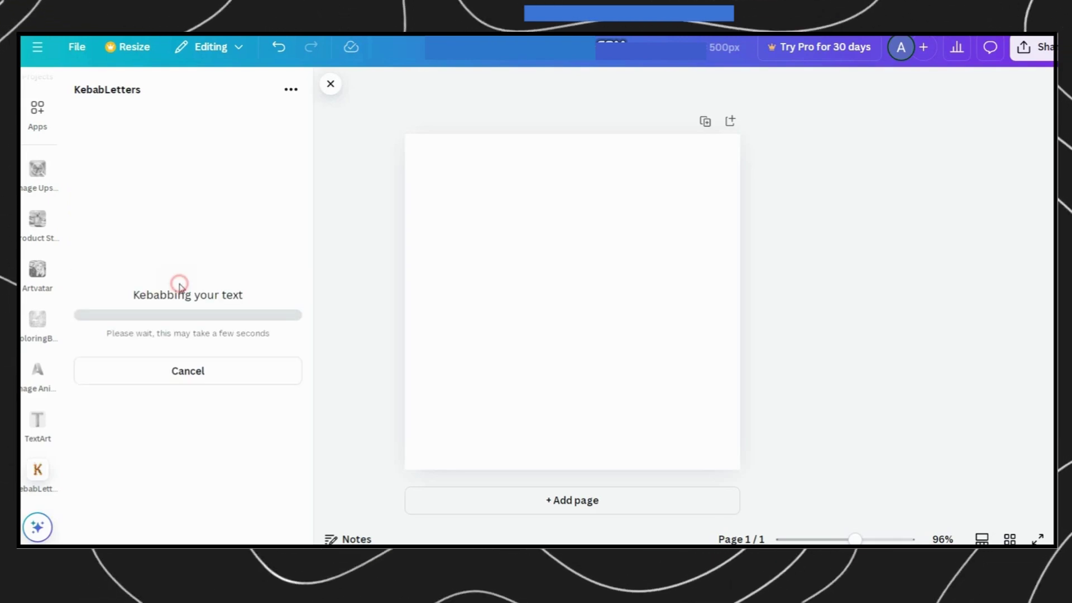
click(762, 341)
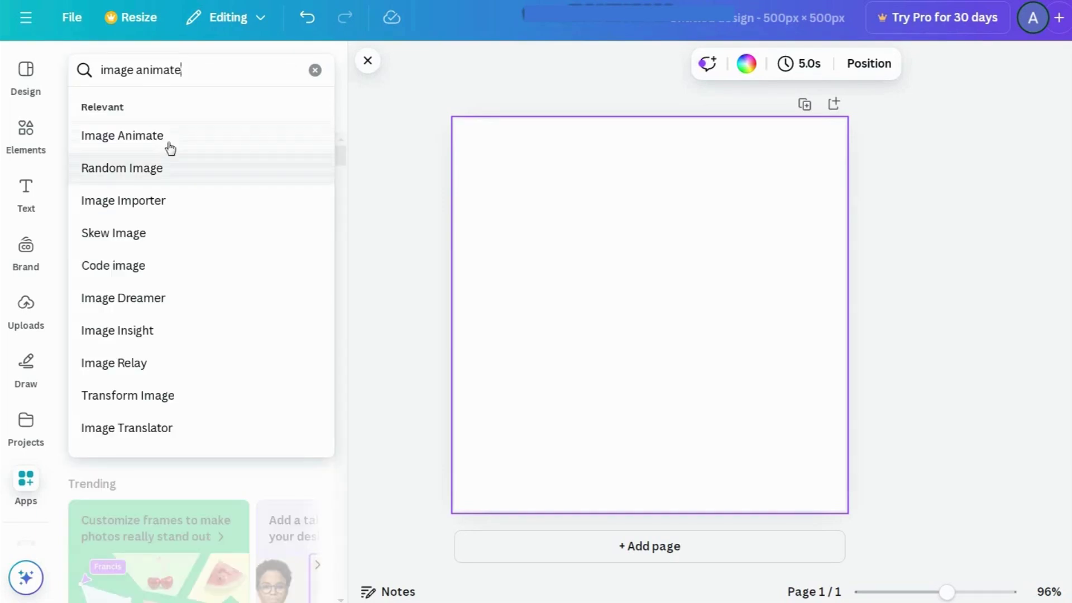
- Launch the Image Animate app from the search suggestions
click(169, 138)
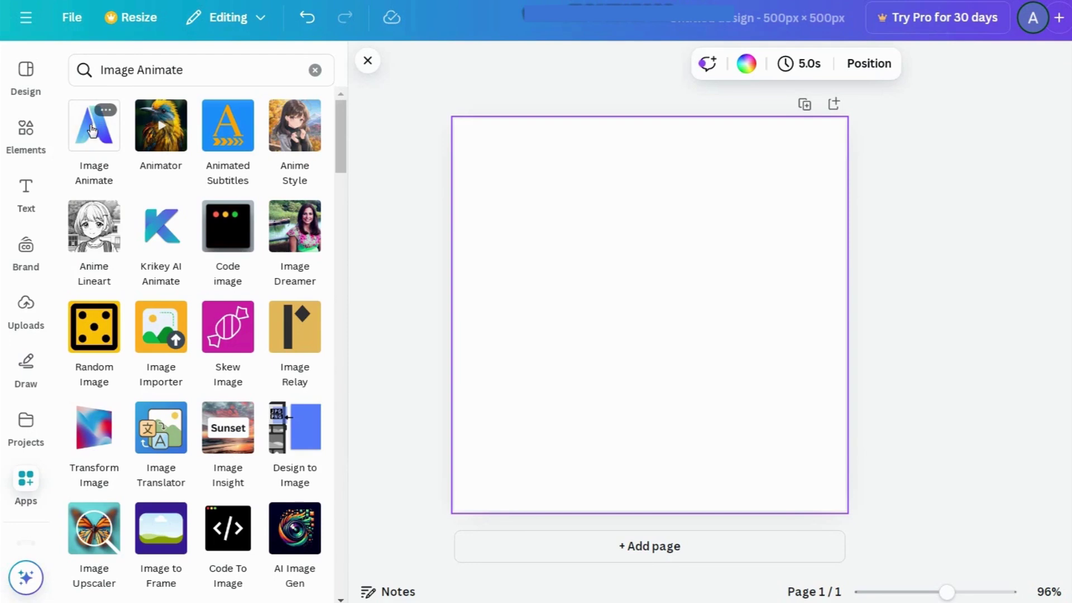
click(92, 130)
click(201, 534)
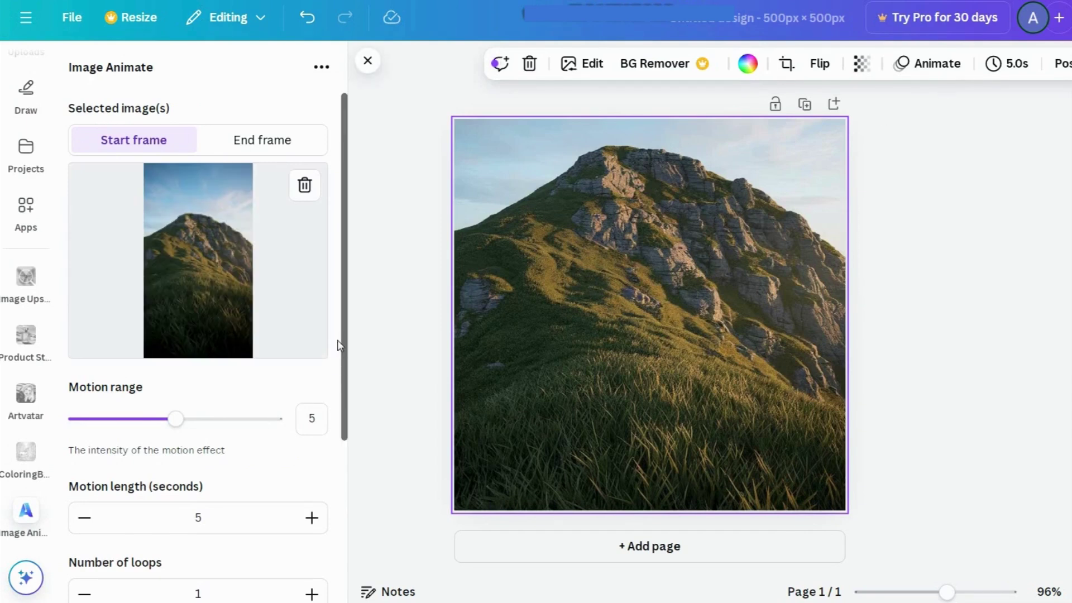
- Choose Parallax motion, generate the mountain video and add it to the design
scroll(340, 368, down, 1)
scroll(207, 314, down, 2)
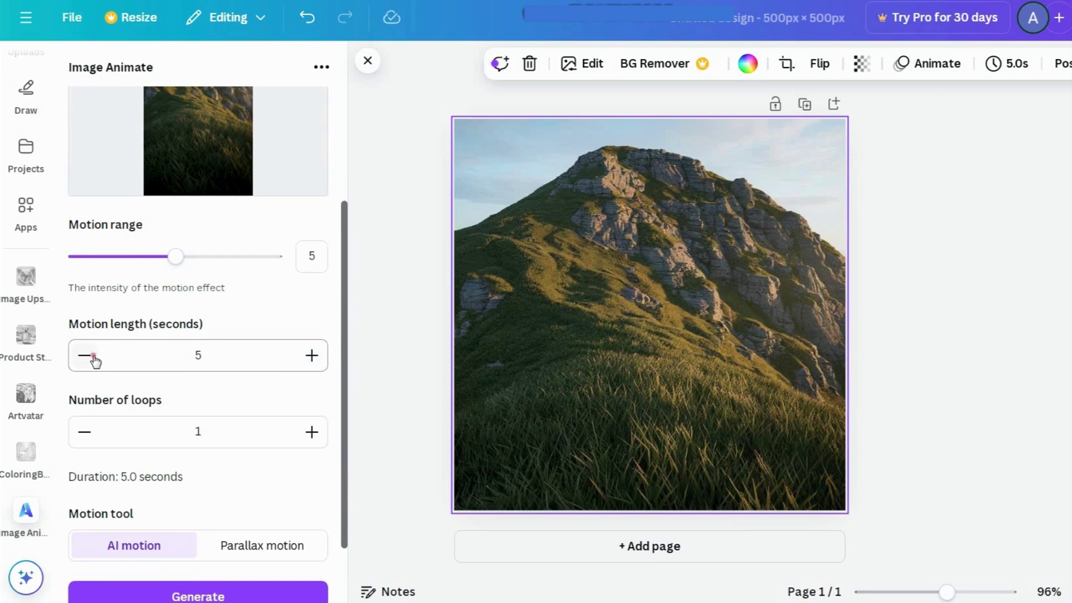
scroll(198, 338, down, 1)
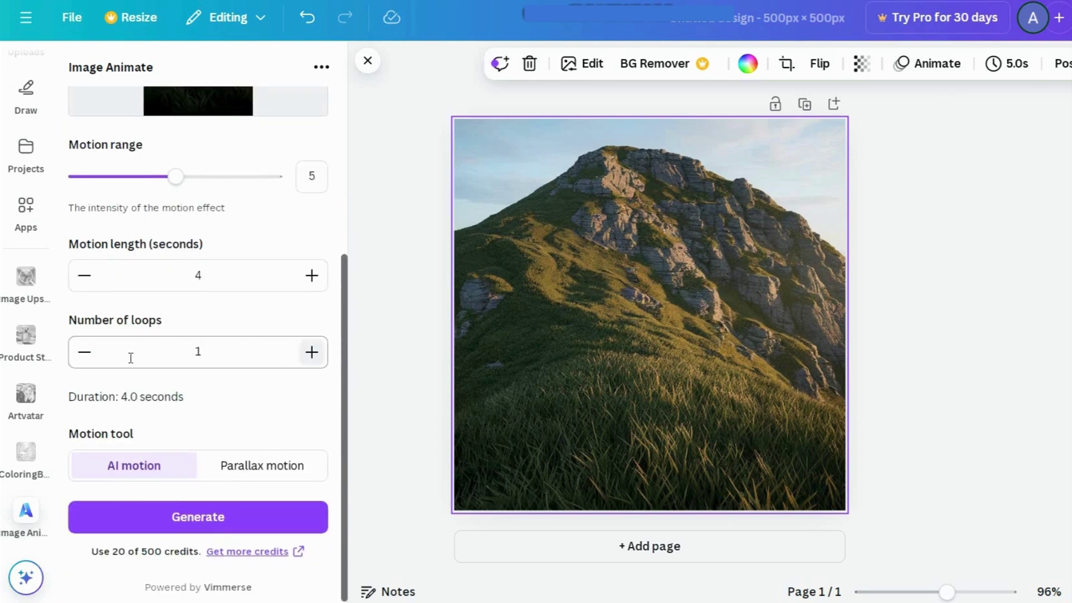
click(235, 465)
scroll(201, 503, down, 4)
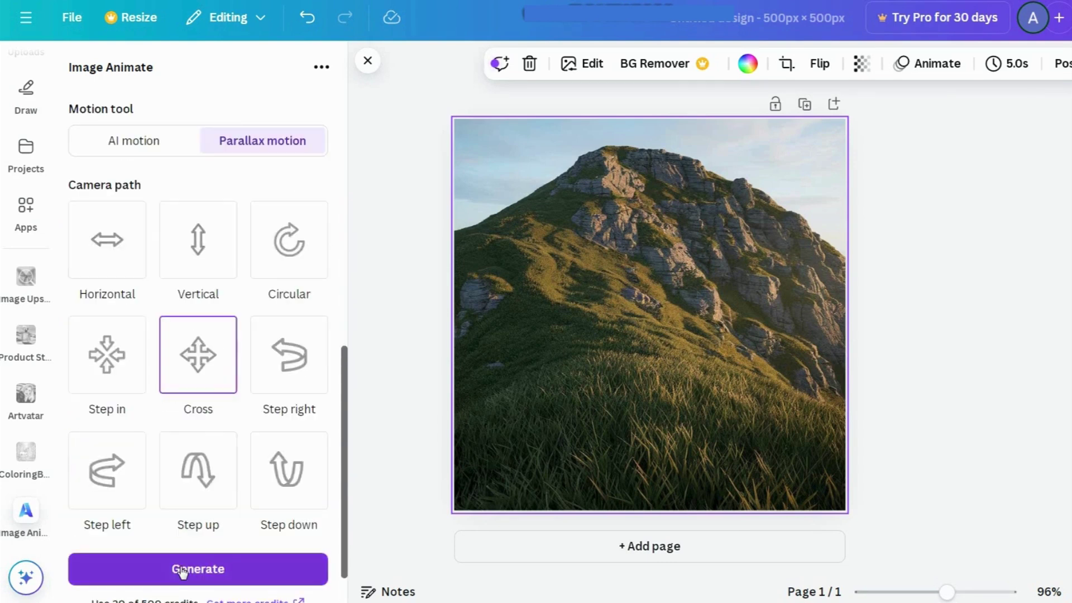
click(182, 570)
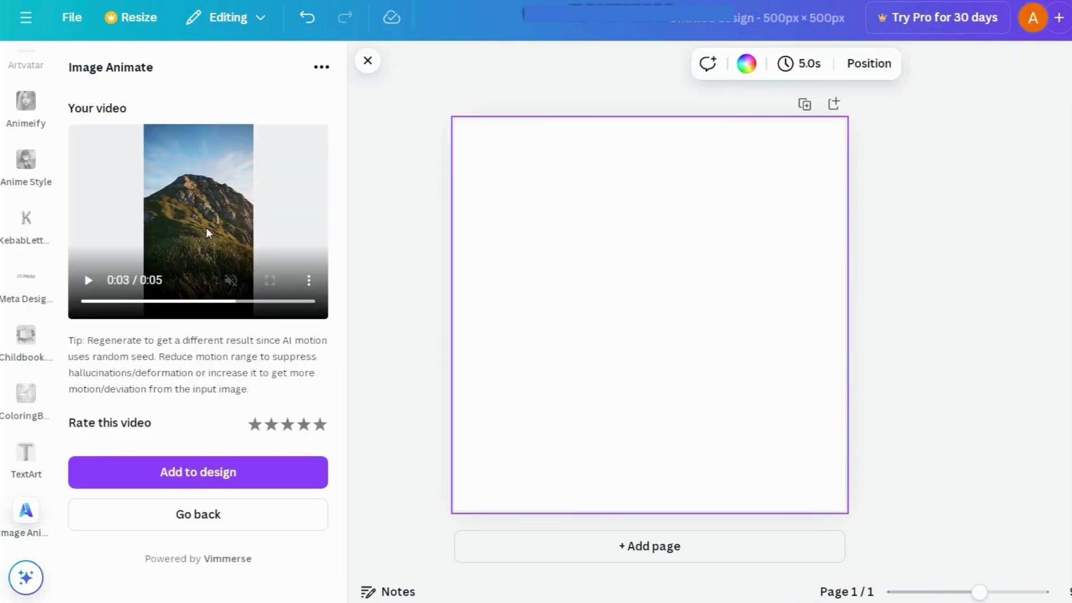
click(223, 478)
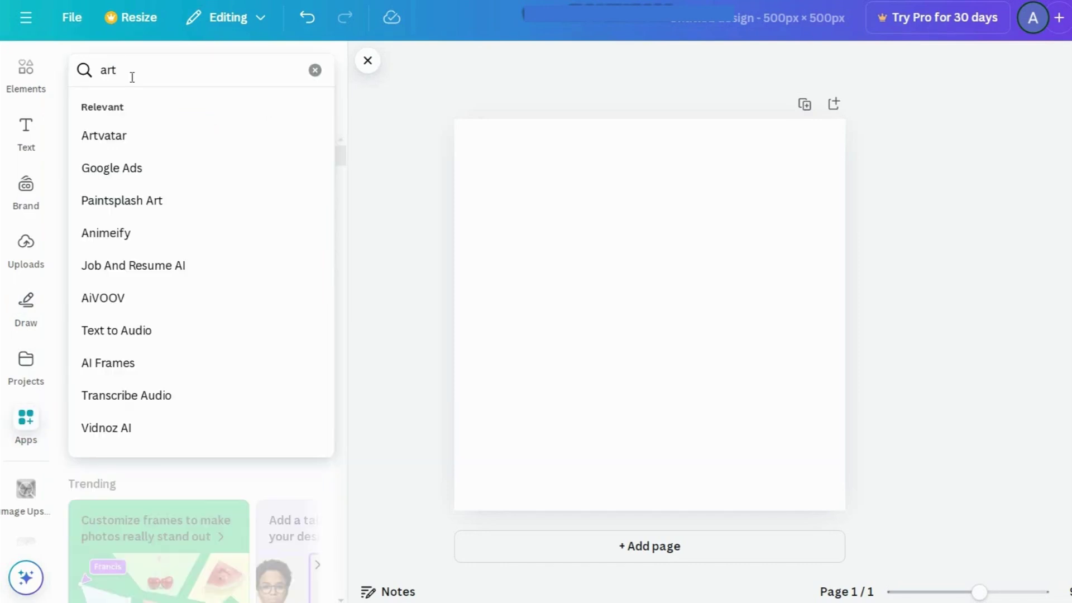
- Search for 'artva' and open the Artvatar app's details
text(va)
click(158, 133)
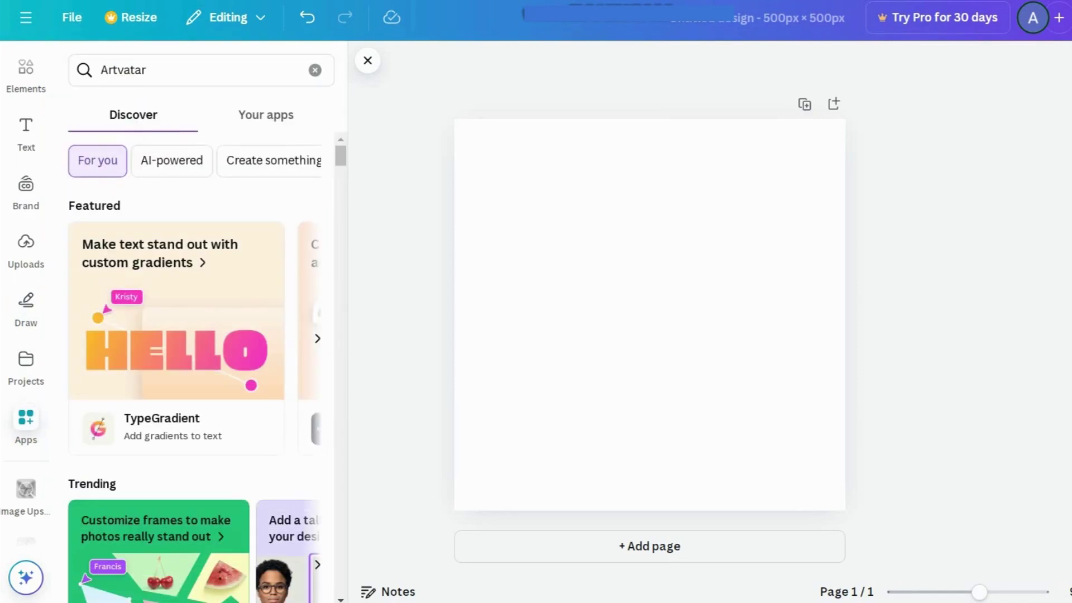
click(83, 144)
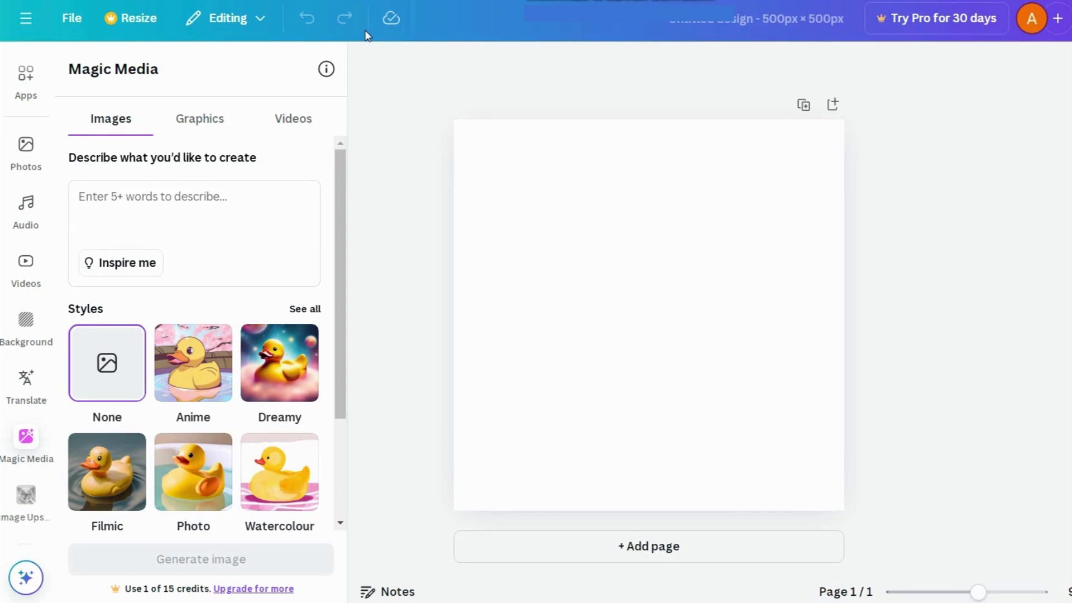
- Paste the winter coffee shop prompt, choose the Filmic style and generate images
click(174, 198)
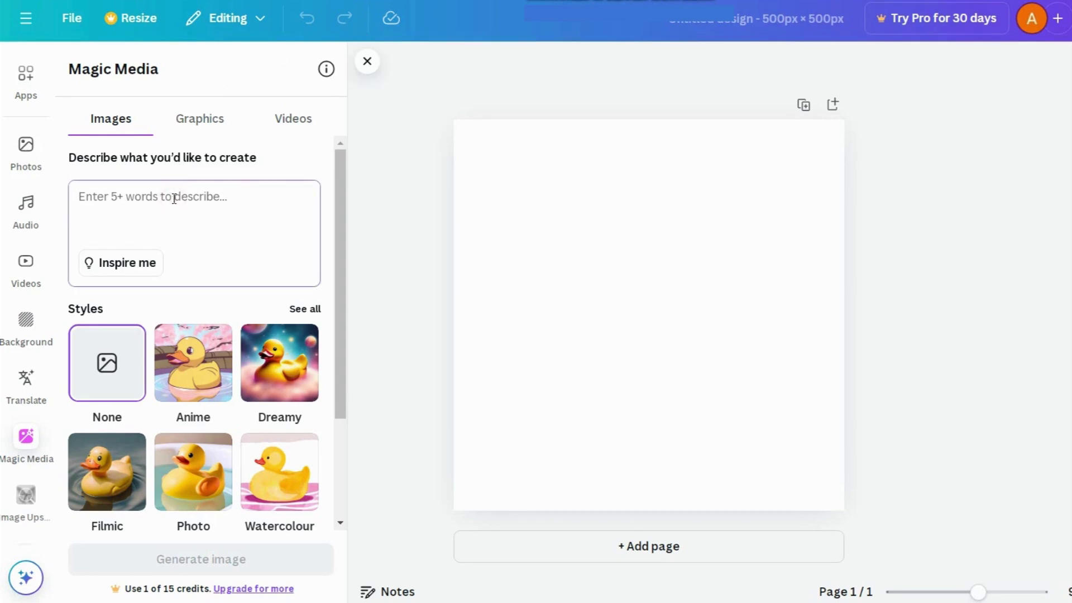
text(a cozy coffee shop in winter)
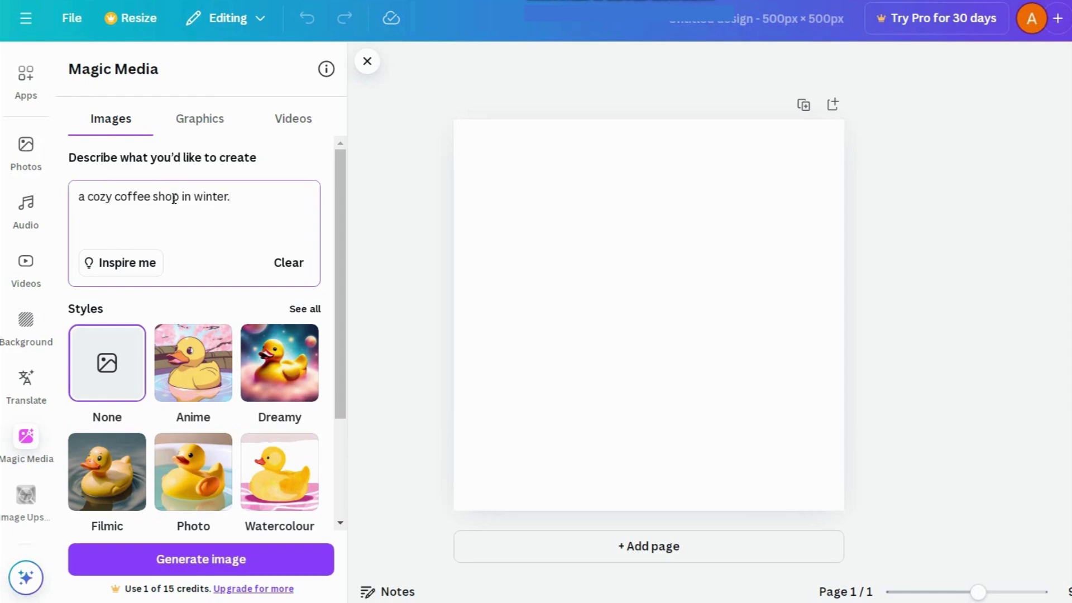
click(107, 469)
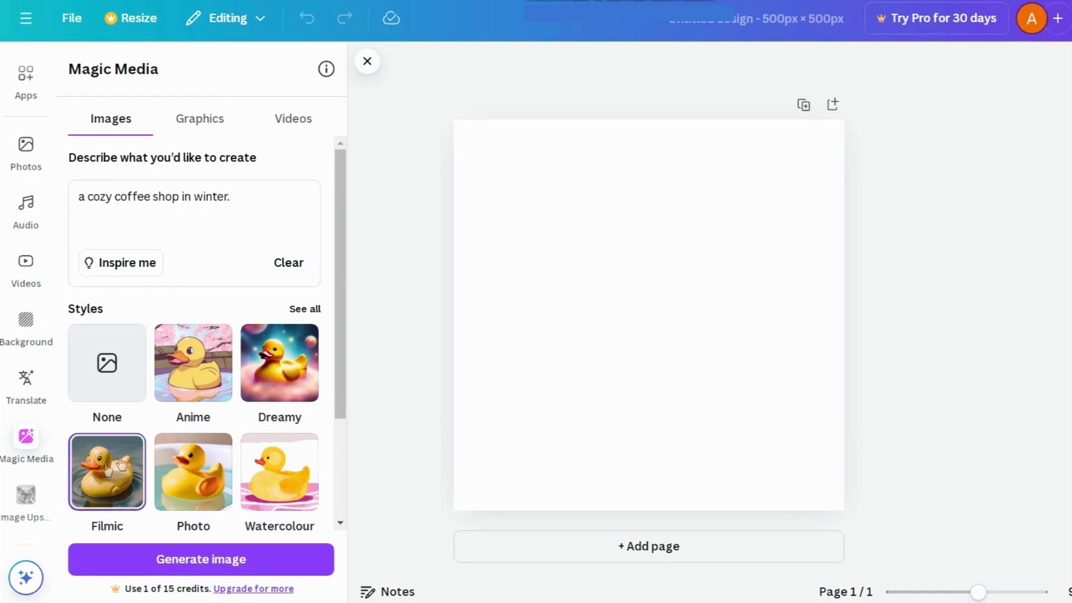
scroll(112, 424, down, 3)
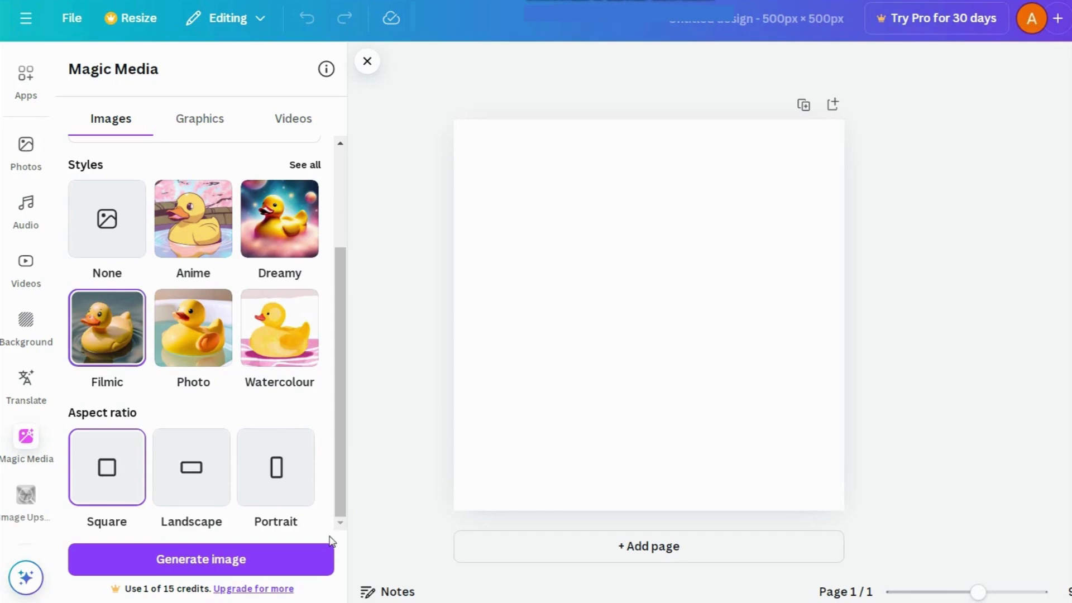
click(199, 563)
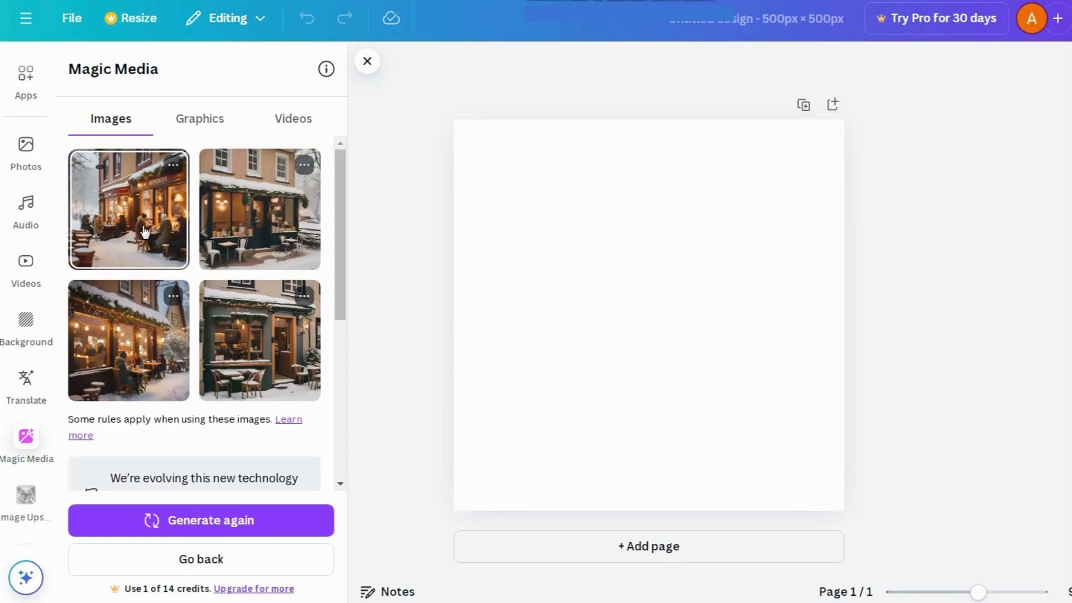
- Add a café image, then generate scooter delivery graphics and add one to the page
click(144, 231)
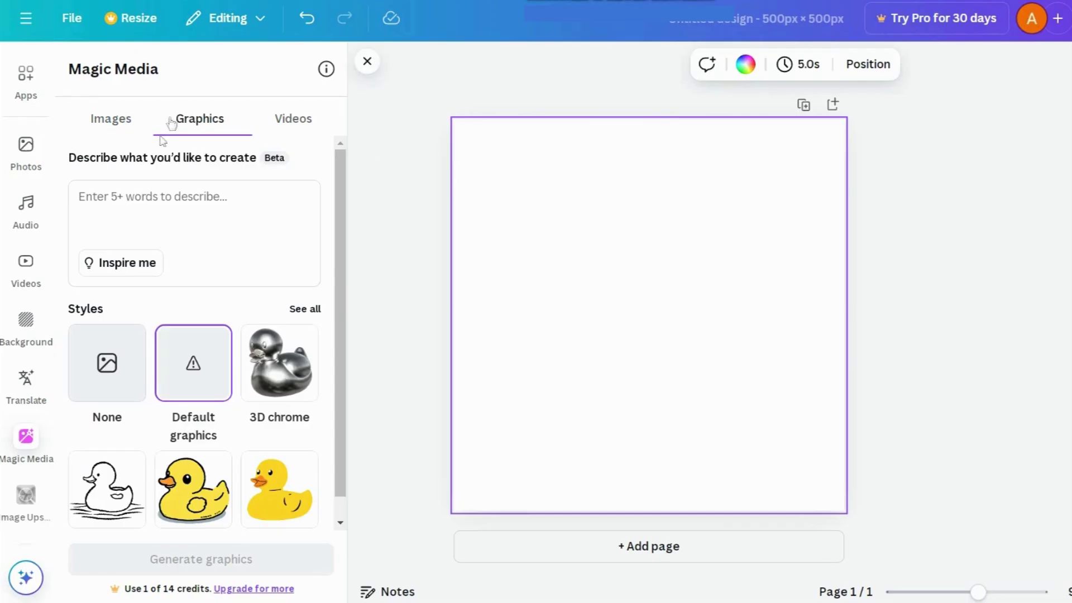
click(186, 194)
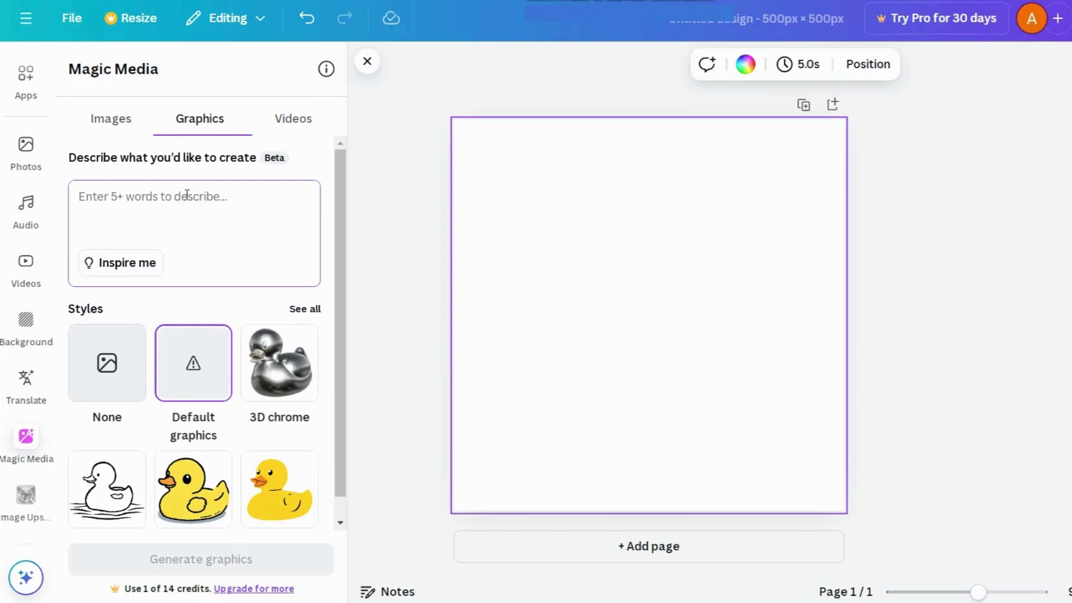
text(A food delivery person on a scooter)
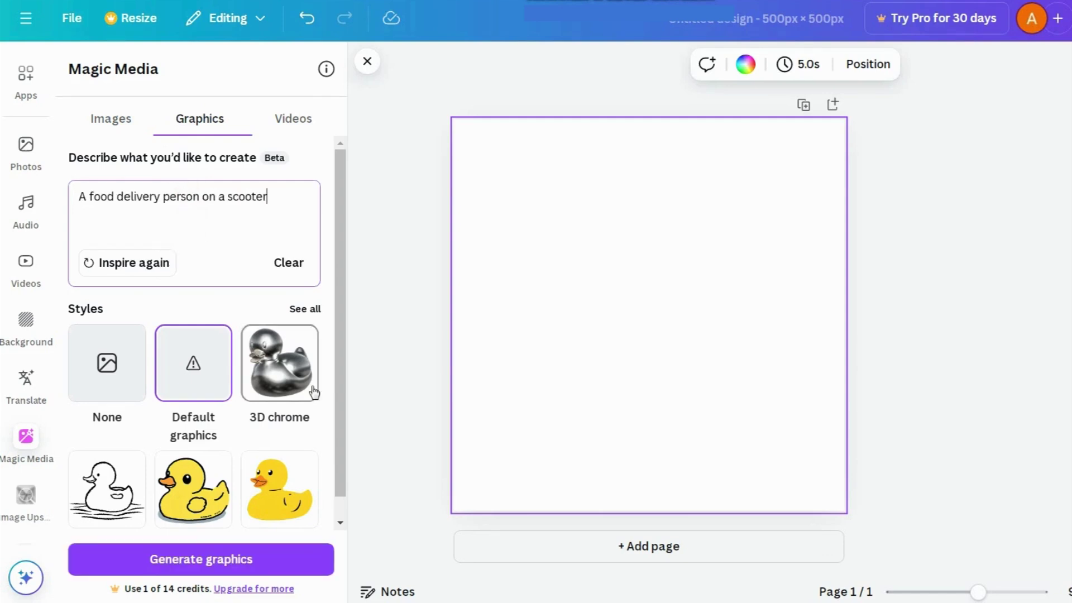
drag(343, 377, 343, 398)
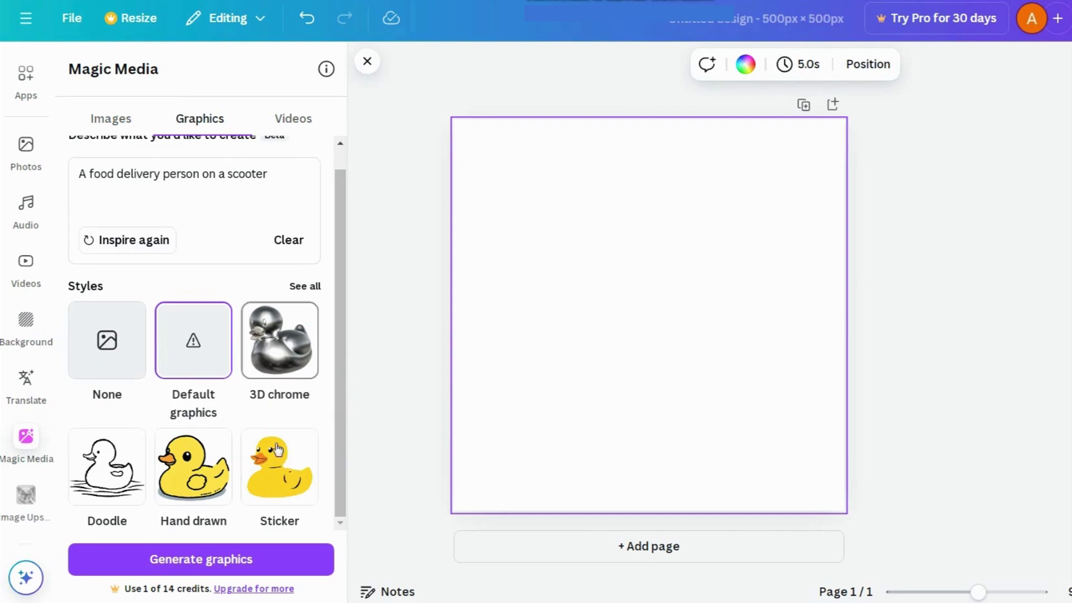
click(206, 562)
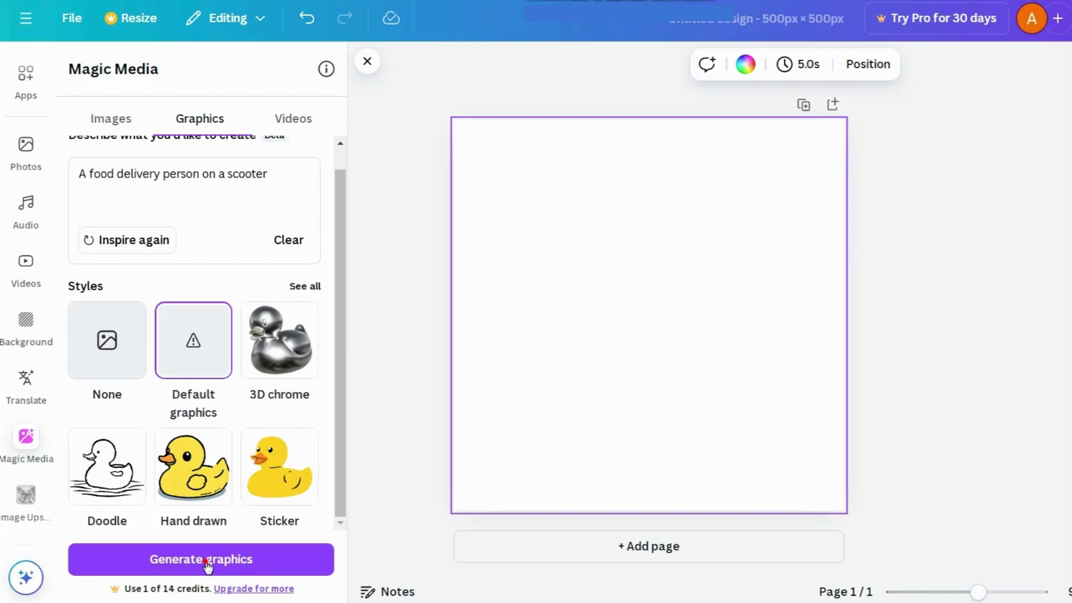
click(304, 327)
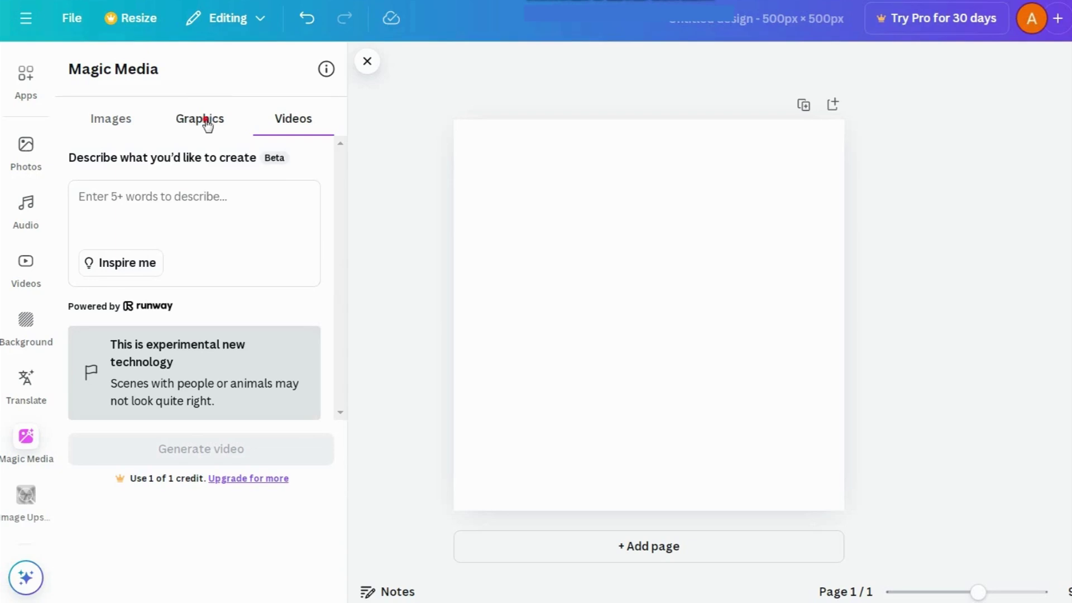
click(207, 124)
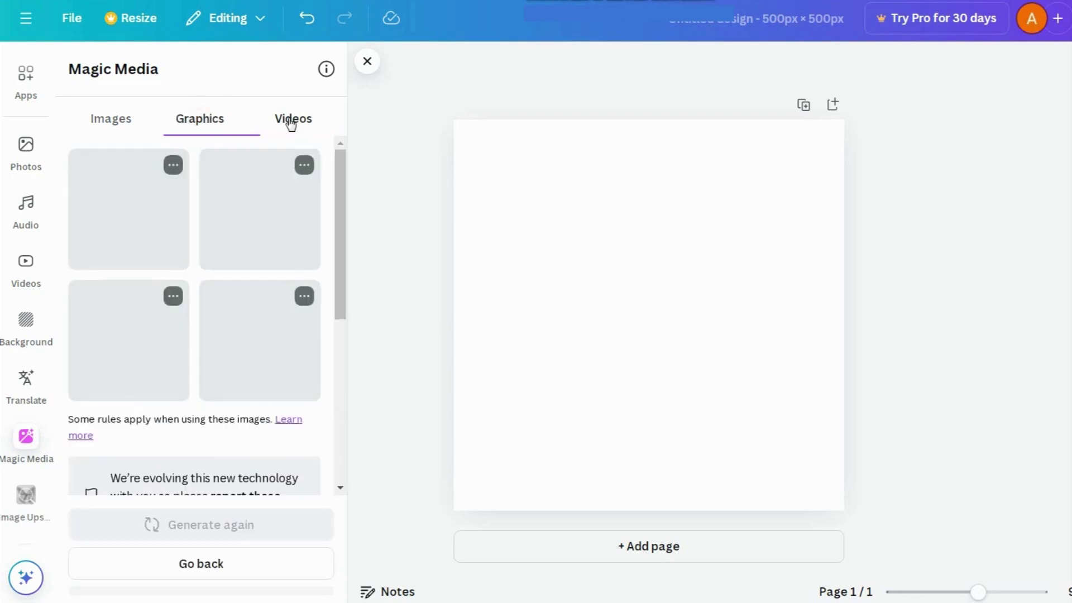
- Paste the ocean sunset prompt into the Videos section and generate the video
click(288, 120)
click(221, 197)
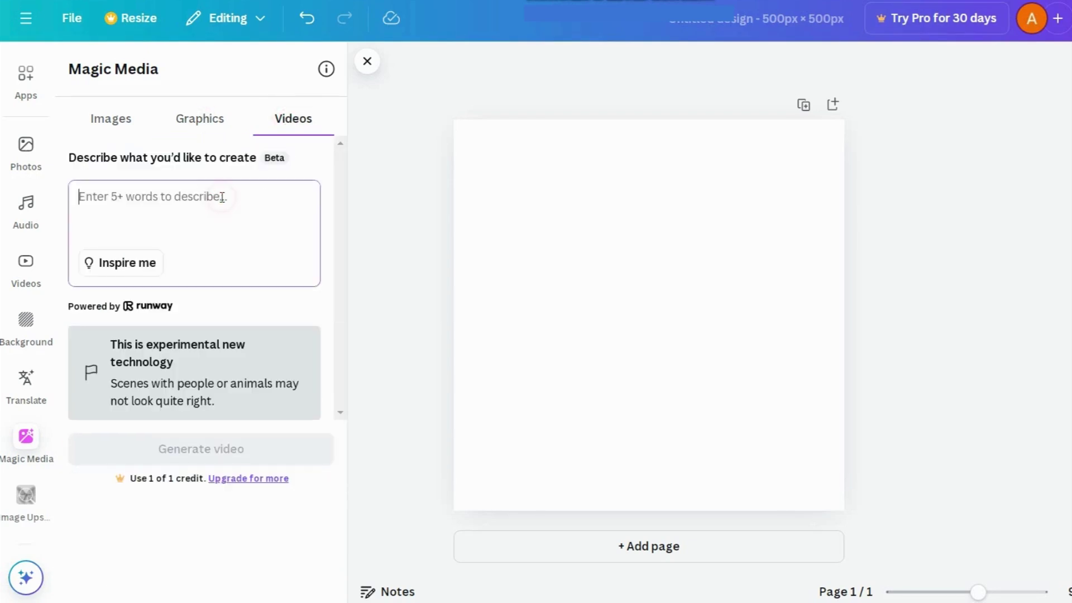
text(A sunset over the ocean in the style of professional cinematography, natural light)
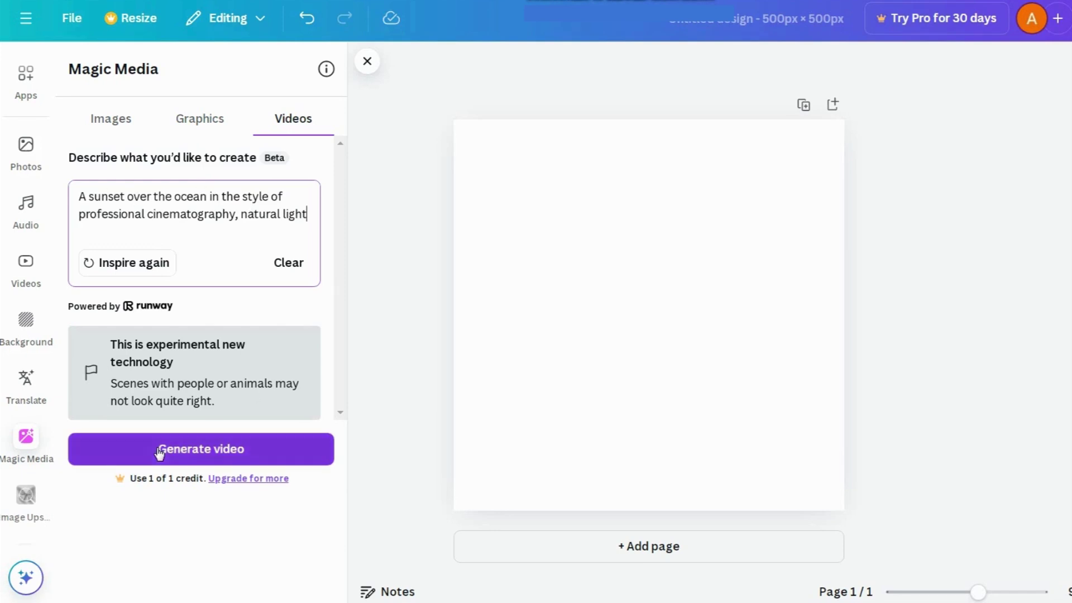
click(181, 450)
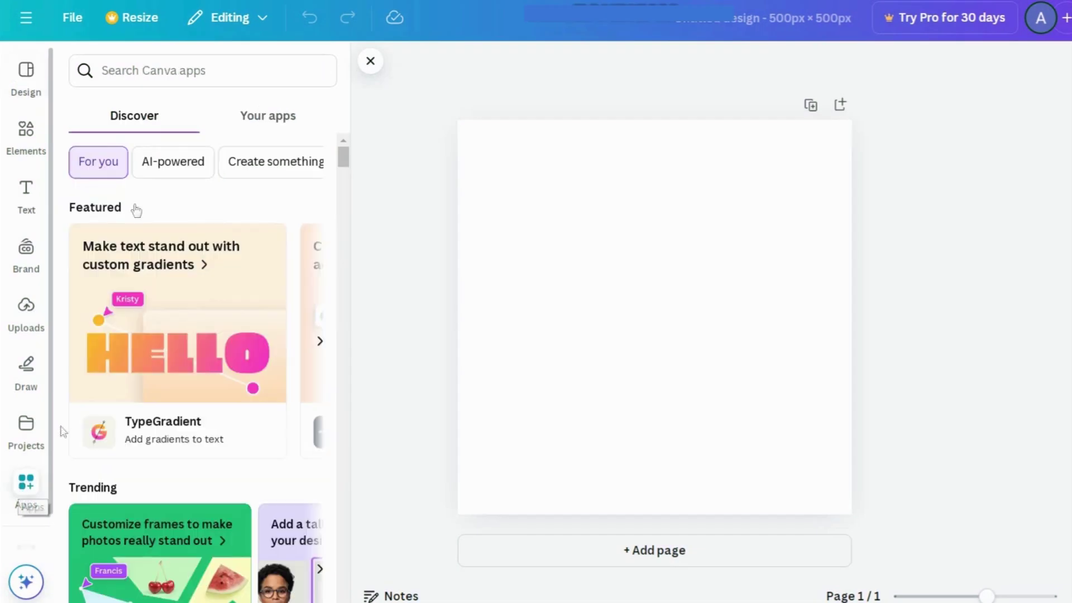
- Search the apps for 'product studio' and launch the Product Studio app
click(184, 65)
text(product stu)
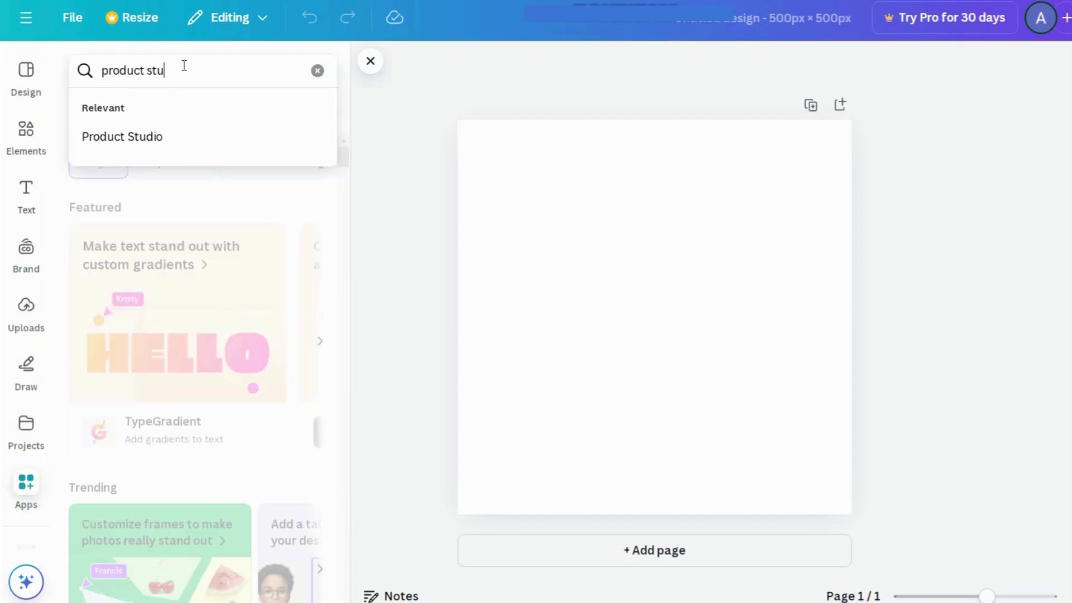
text(dio)
key(Return)
click(88, 130)
click(196, 536)
- Upload the product image, paste the perfume background description and generate the photo
click(188, 287)
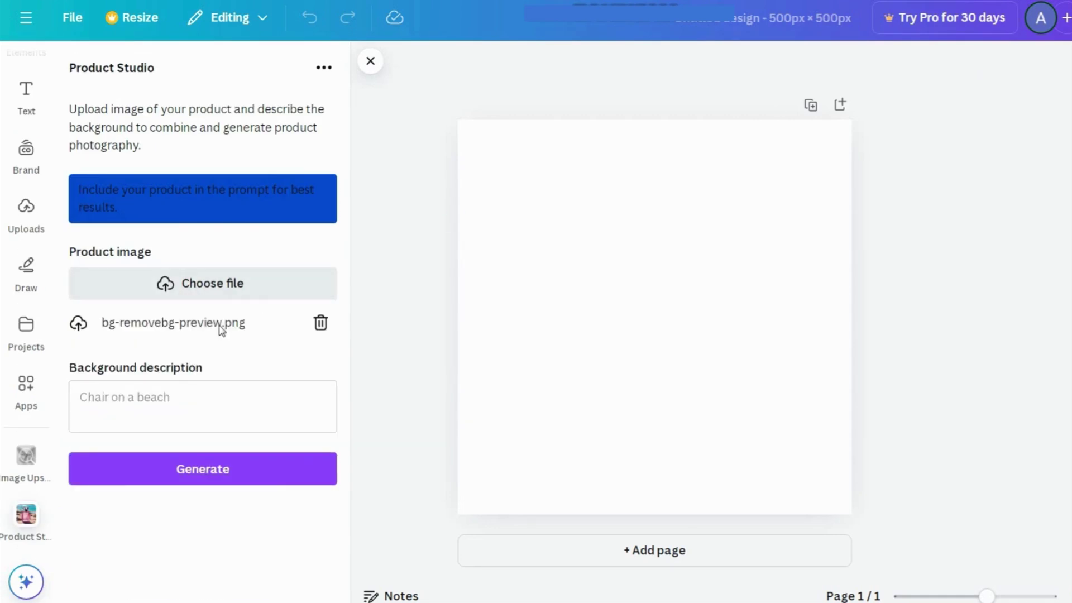
click(203, 404)
right_click(204, 405)
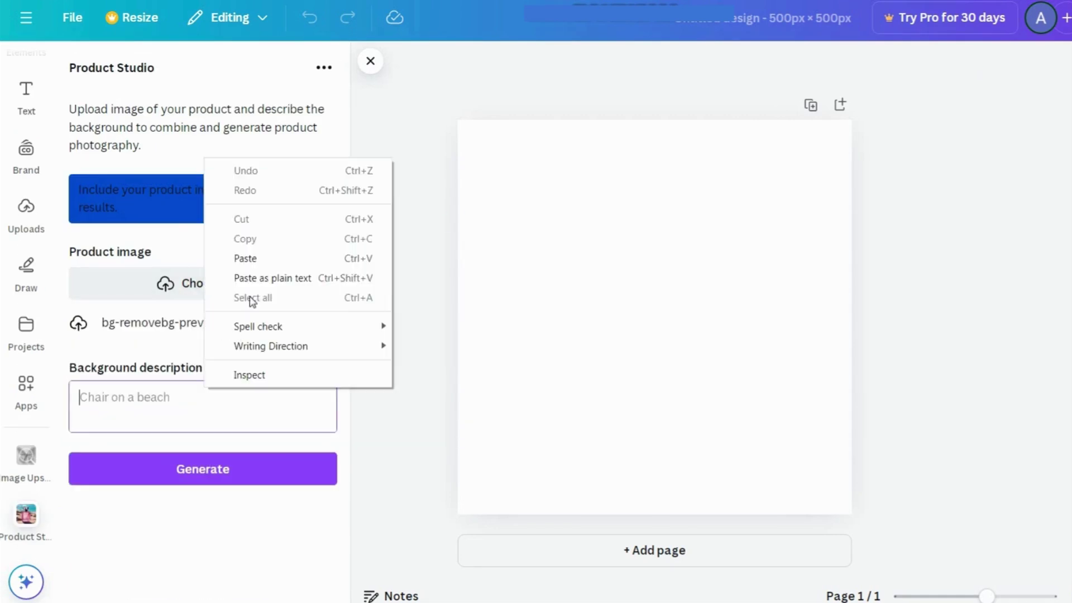
click(258, 258)
click(191, 475)
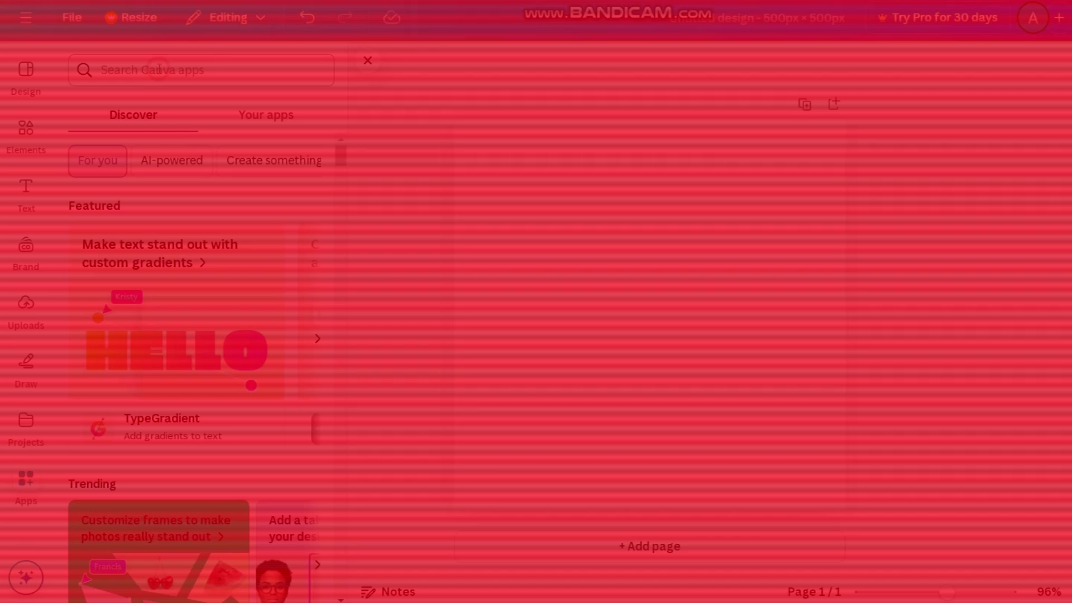
- Search the apps for 'color' and launch the ColoringBook app
click(158, 70)
text(color)
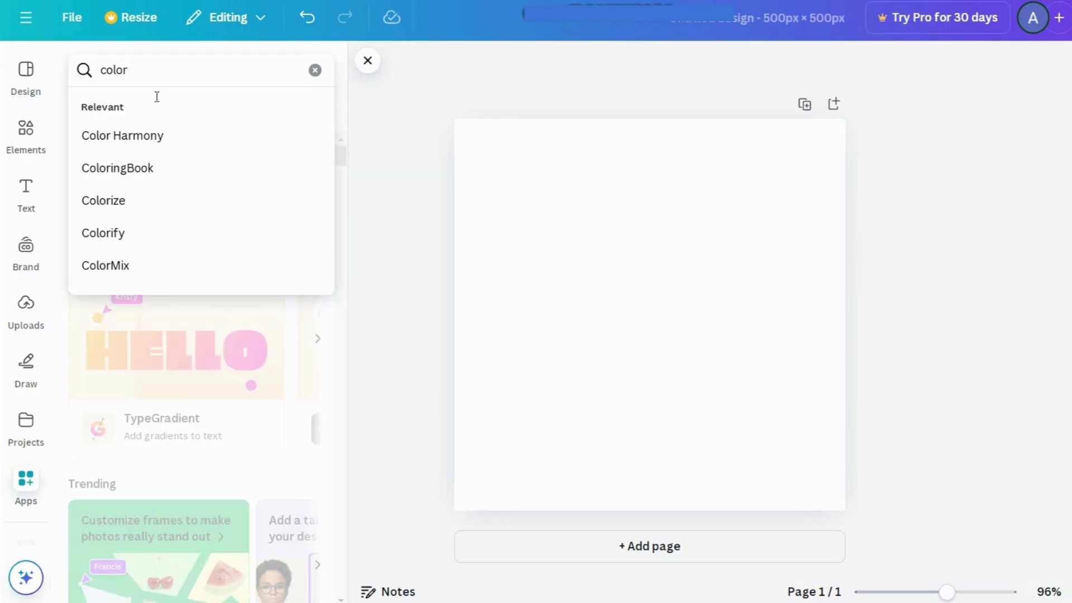
key(Return)
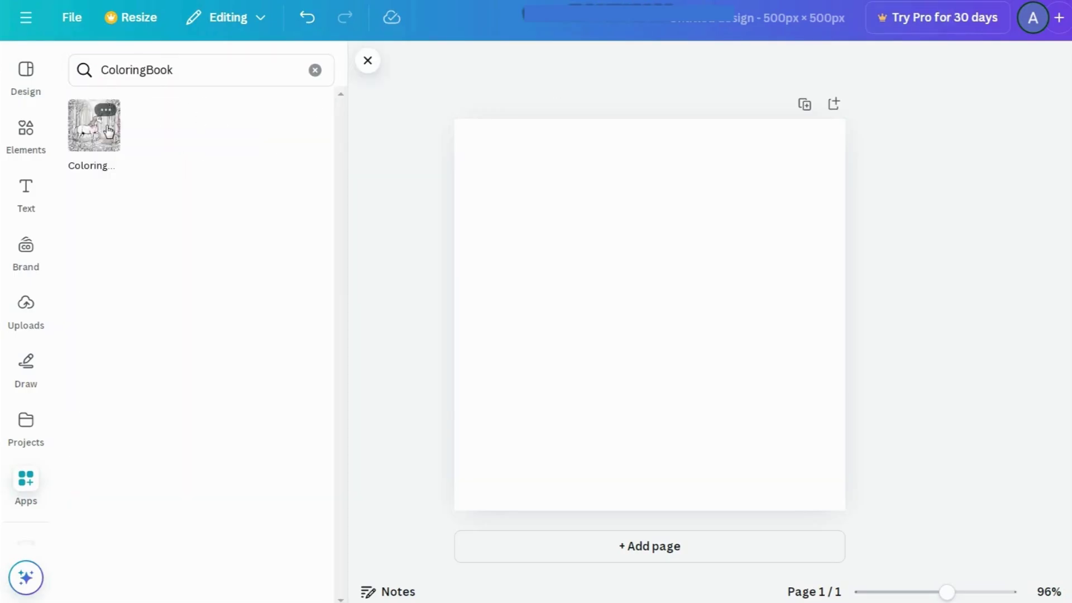
click(109, 132)
click(192, 537)
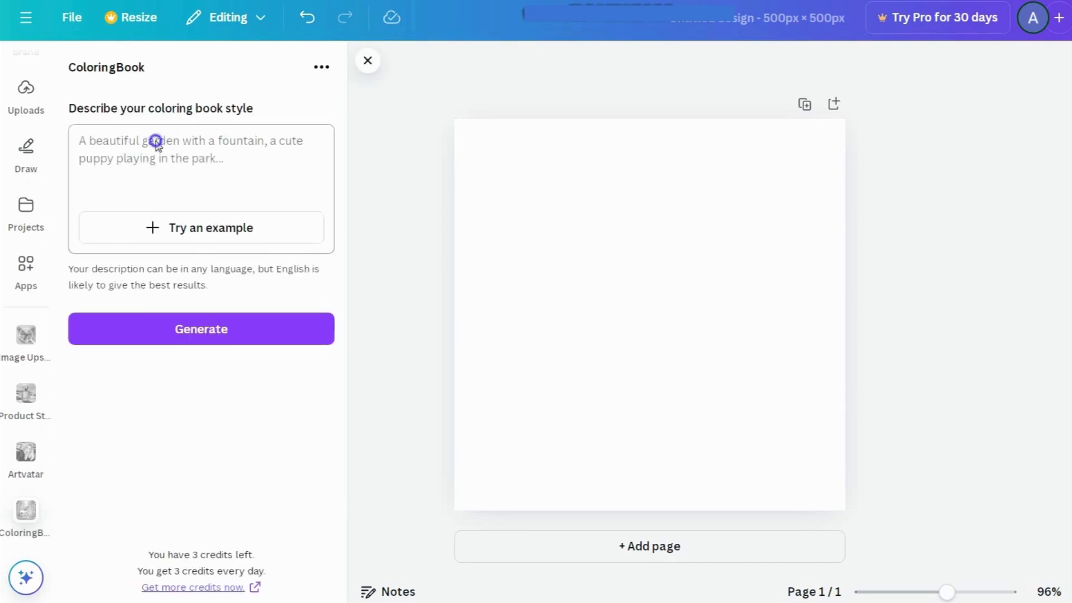
- Paste the magical forest unicorn description and generate the coloring page
right_click(156, 142)
click(200, 241)
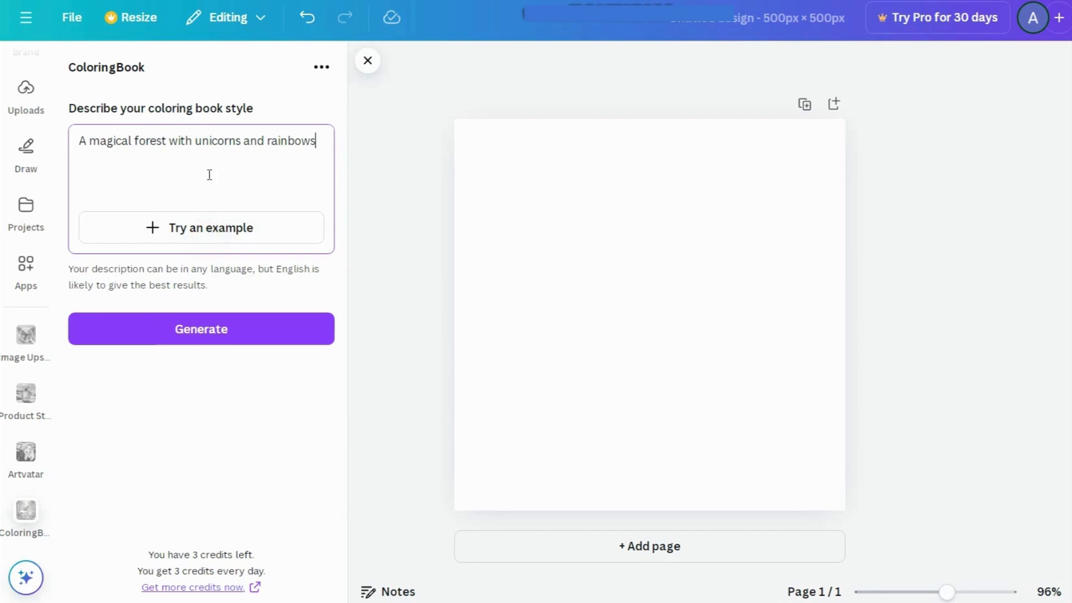
click(206, 335)
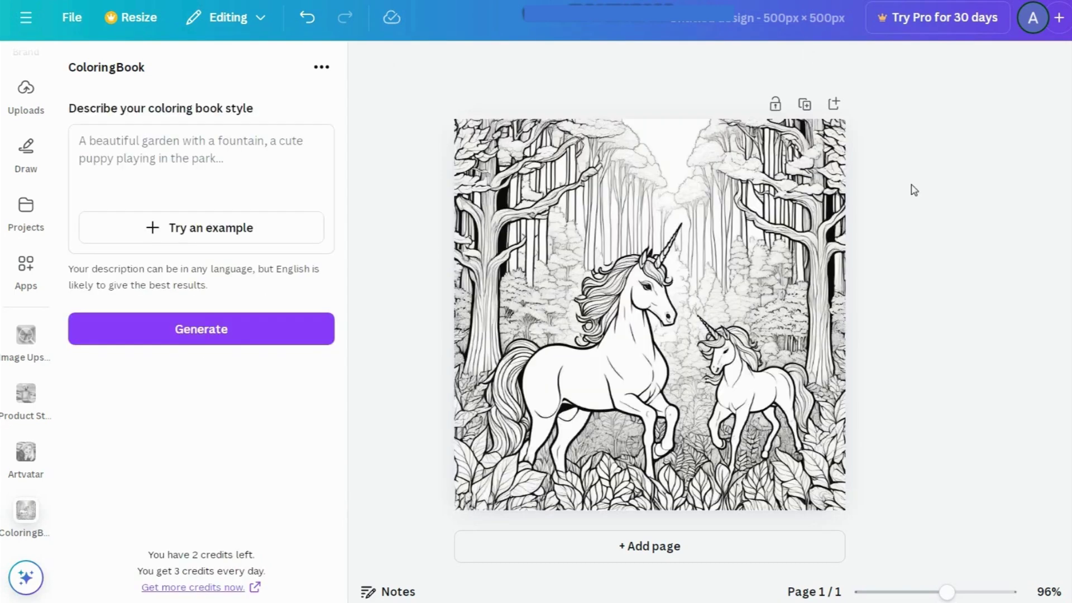